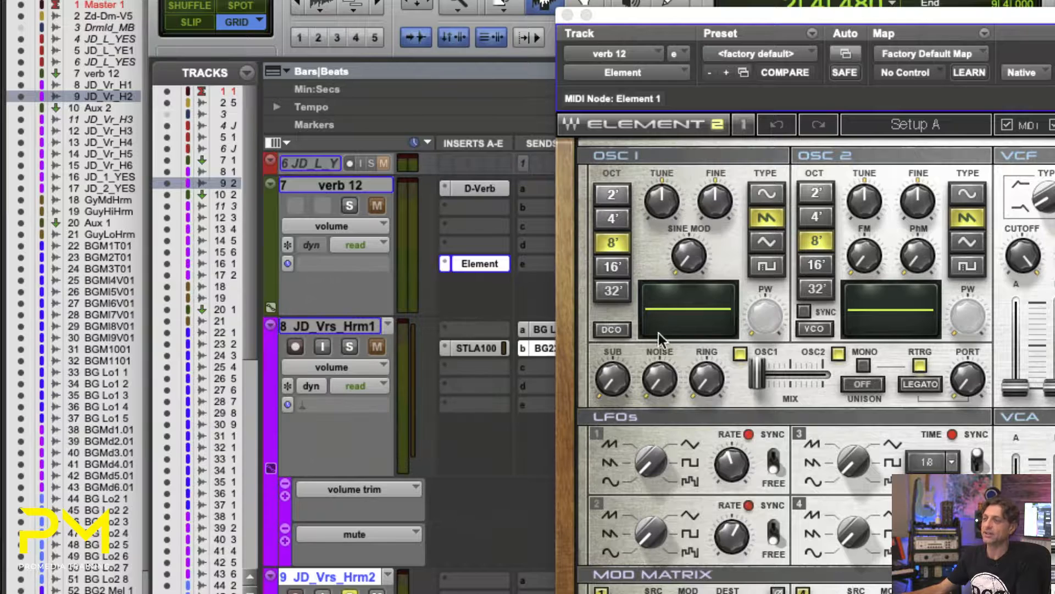
- Open the Summit Audio TLA-100A plug-in on track JD_Vrs_Hrm1 and reposition its window so all controls are visible
left_click(464, 346)
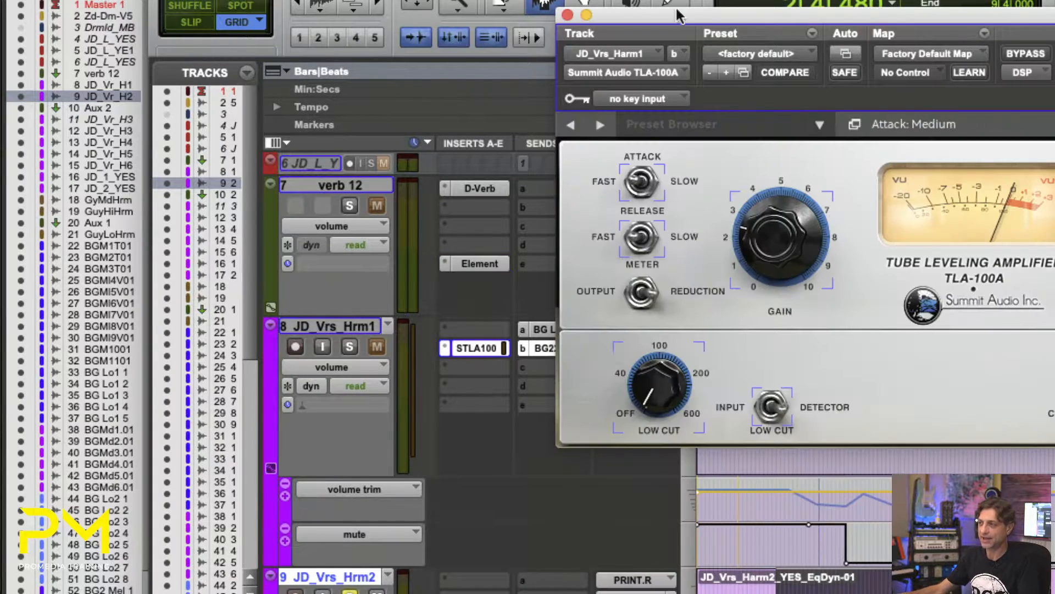
left_click_drag(686, 97, 273, 59)
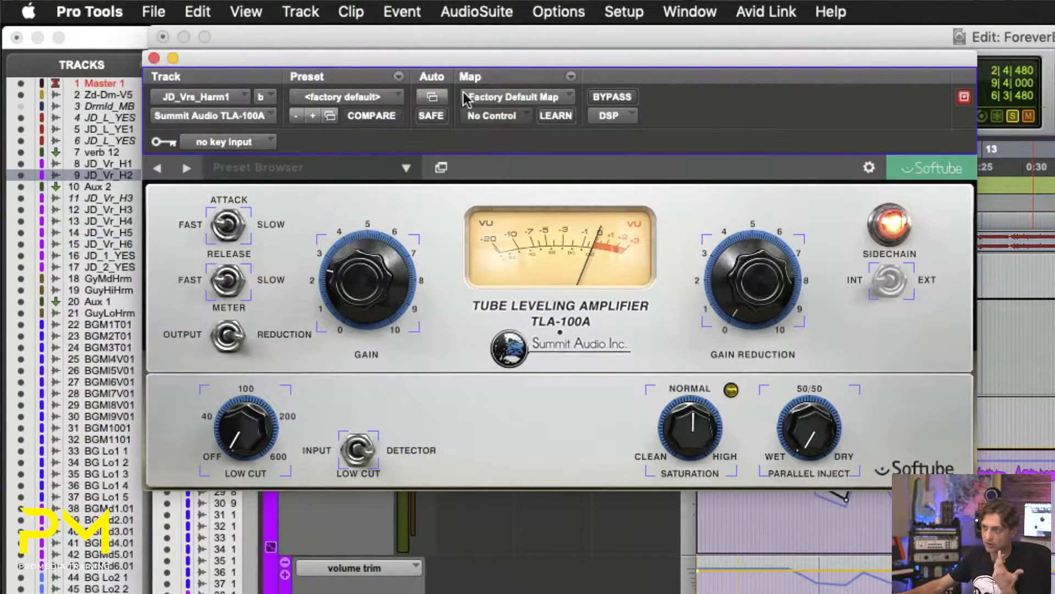
left_click_drag(438, 62, 463, 83)
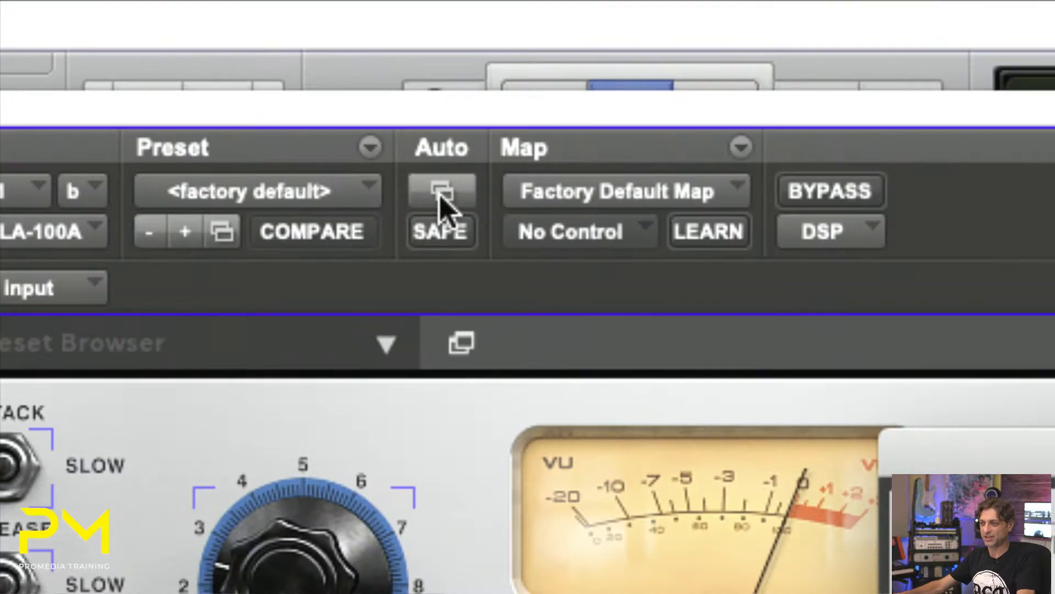
- Enable automation for the TLA-100A's Master Bypass, Gain Reduction, Gain, Attack and Release parameters in the Plug-In Automation dialog
left_click(440, 192)
left_click_drag(709, 249, 256, 81)
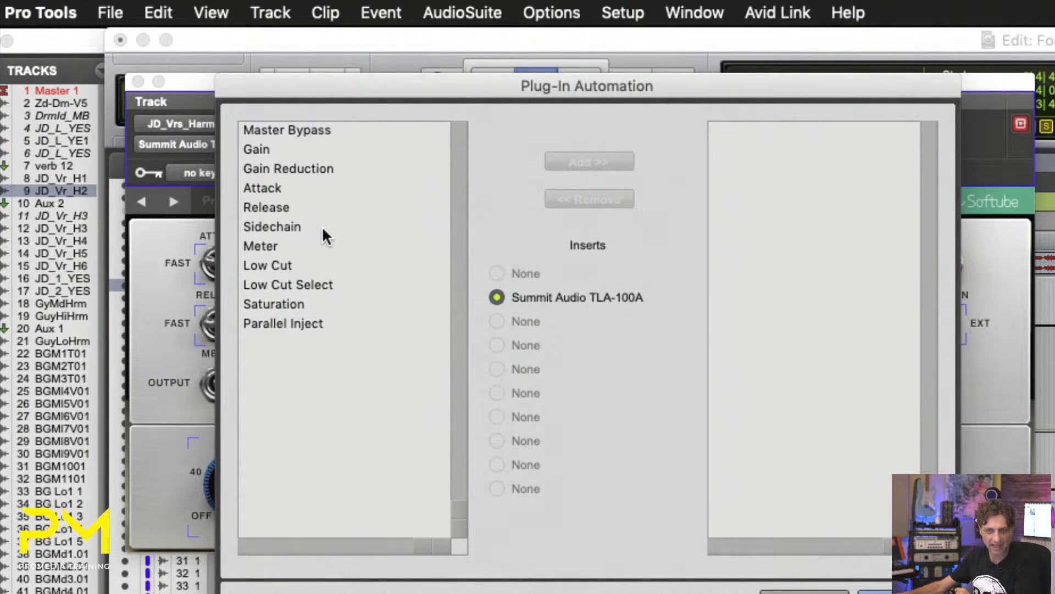
left_click(282, 139)
left_click(282, 150)
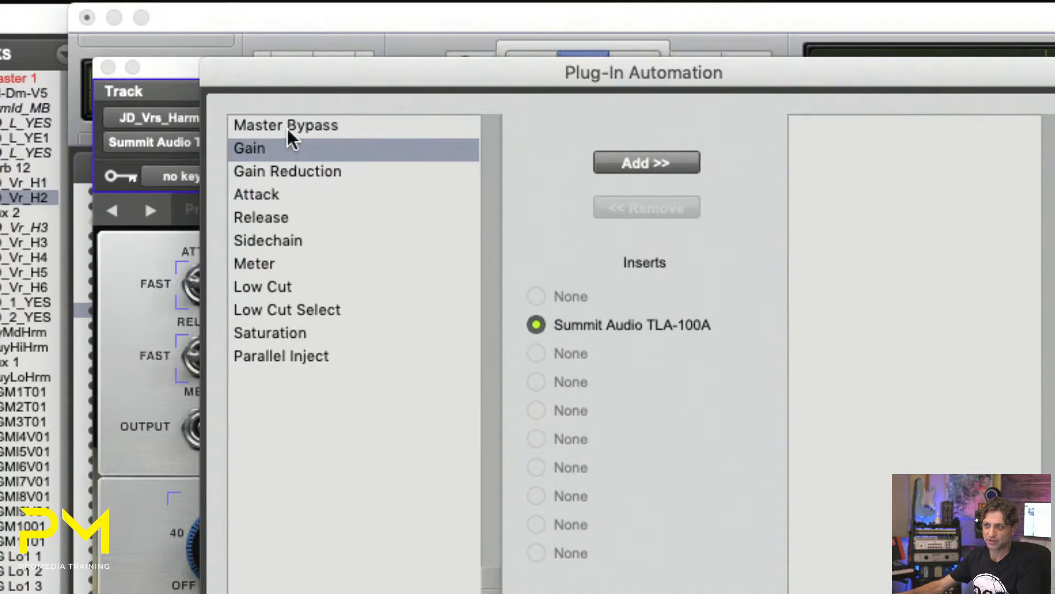
left_click(290, 131)
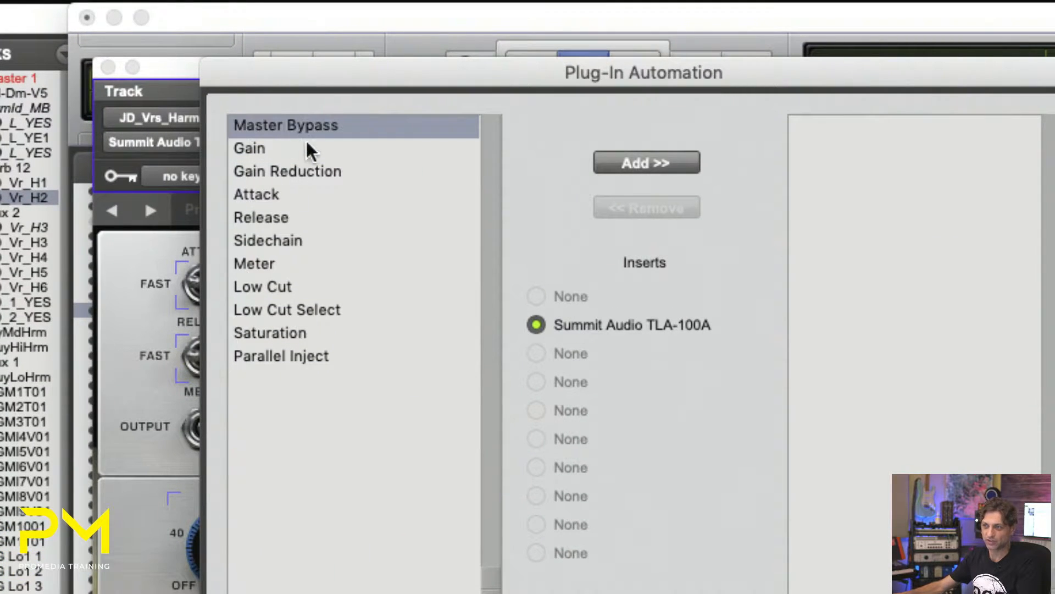
left_click(633, 163)
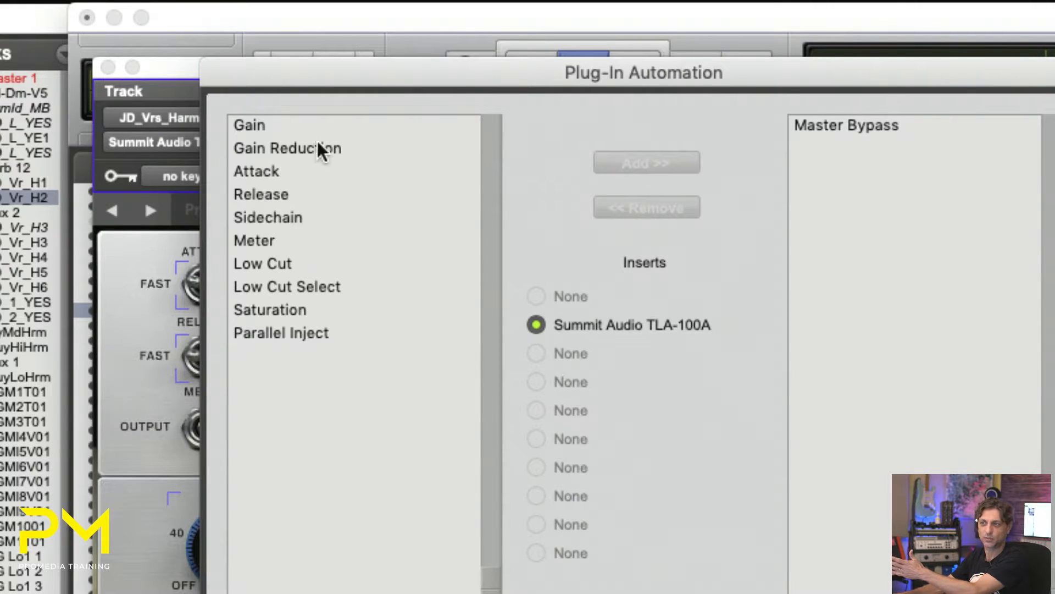
left_click(302, 145)
left_click(605, 159)
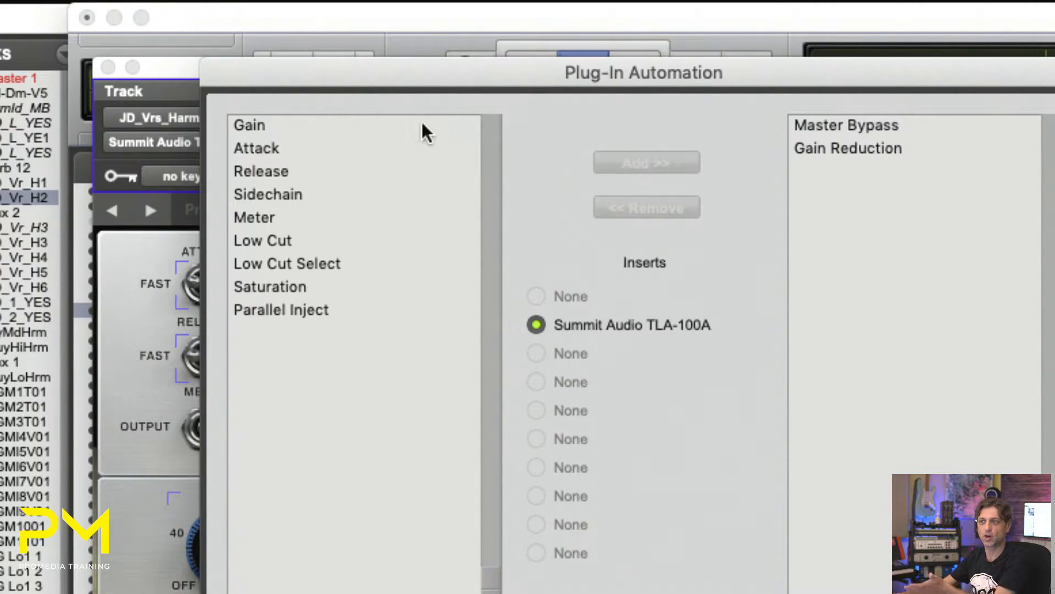
left_click(335, 125)
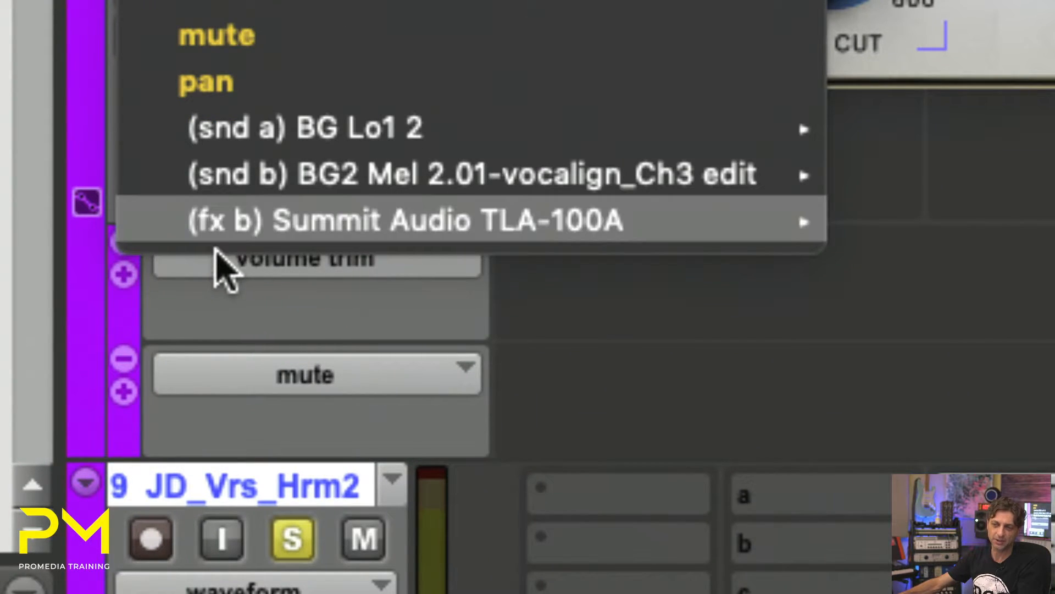
- Display the TLA-100A Gain automation on track JD_Vrs_Hrm1 and add further automation lanes, including pan, beneath the track
mouse_move(209, 236)
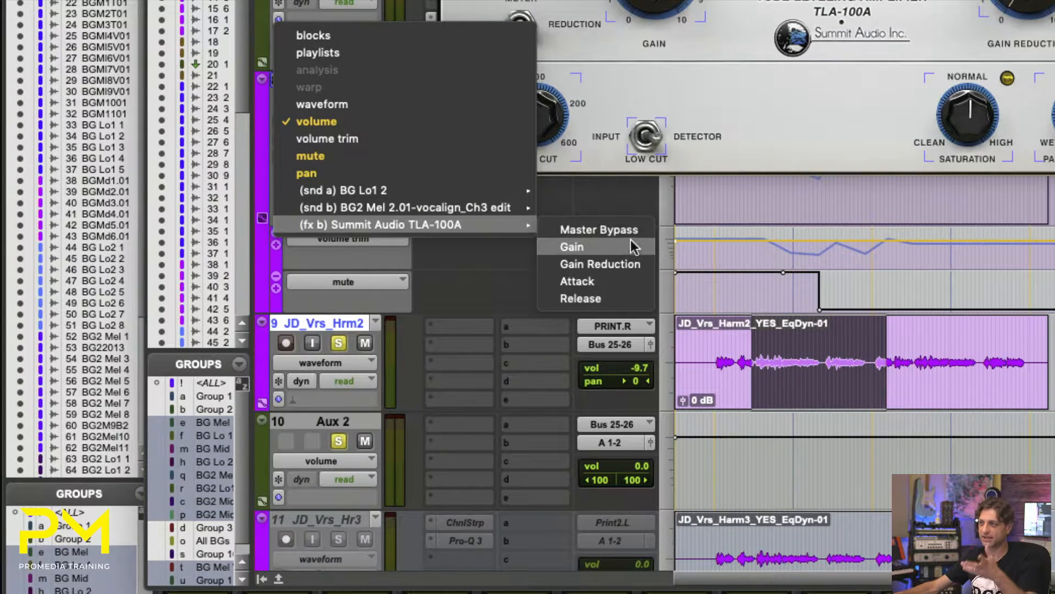
left_click(632, 246)
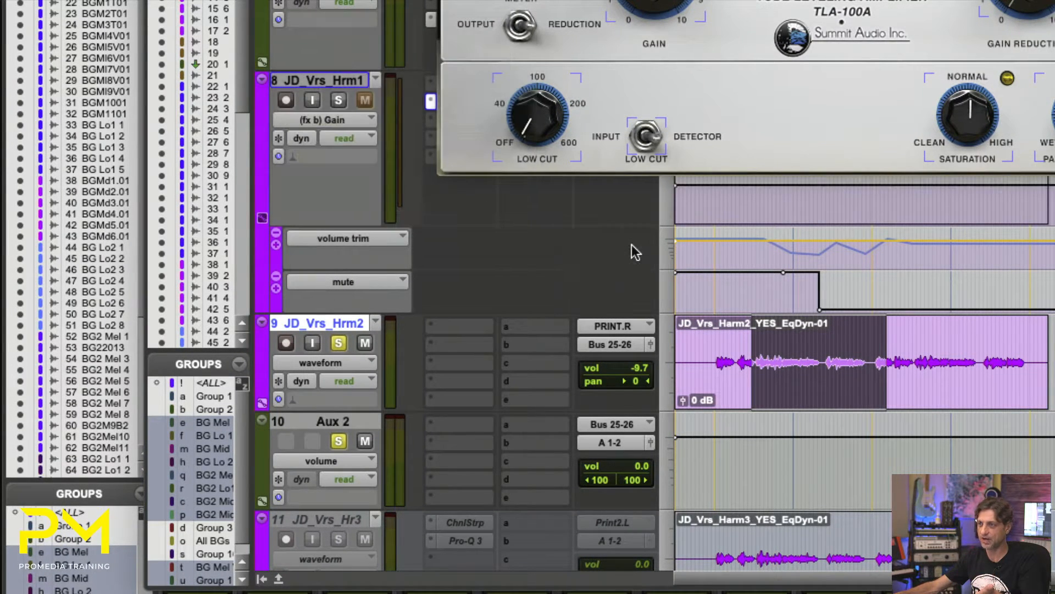
left_click(275, 288)
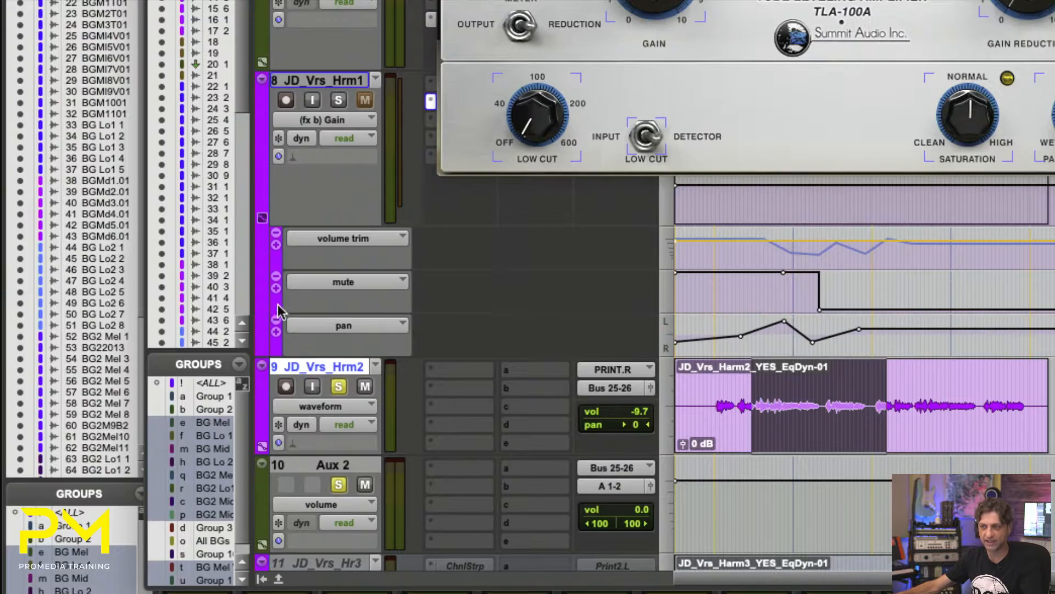
left_click(276, 331)
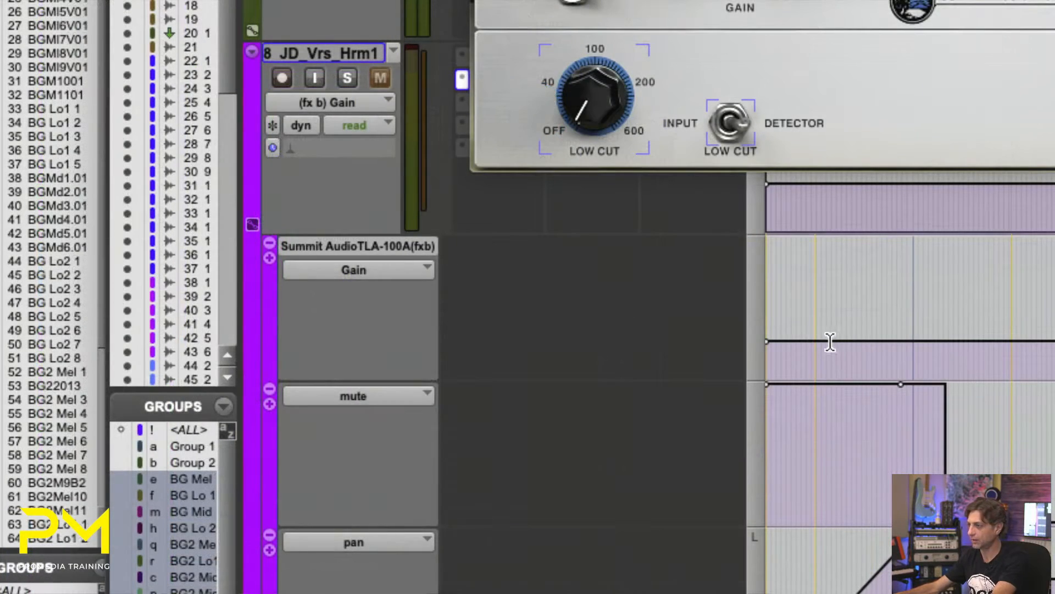
- Shape a rising ramp near the start of the TLA-100A Gain automation lane and play back from its beginning
left_click_drag(831, 348, 829, 243)
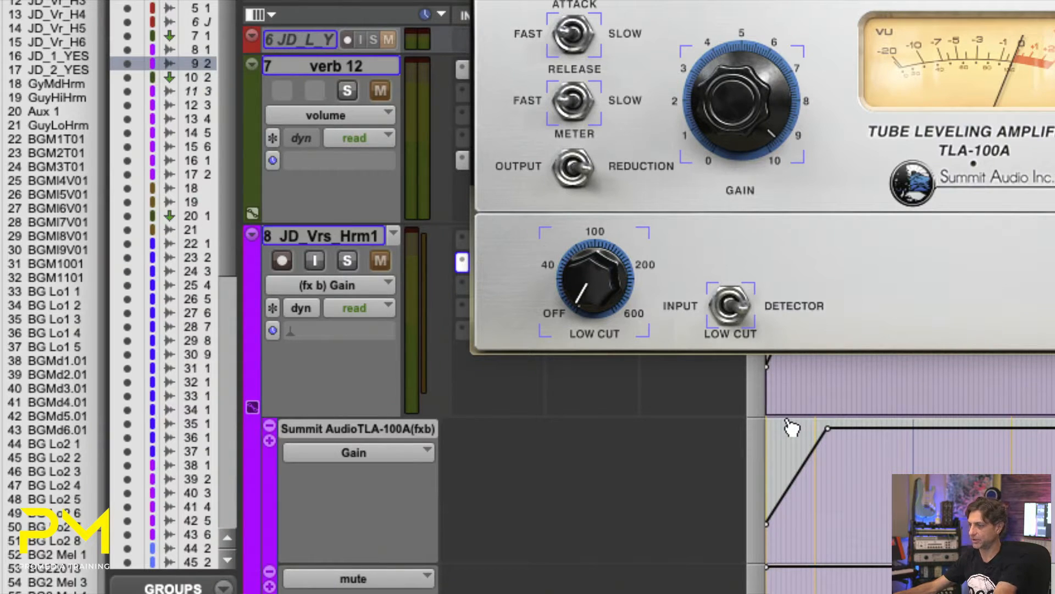
left_click(776, 477)
key("space")
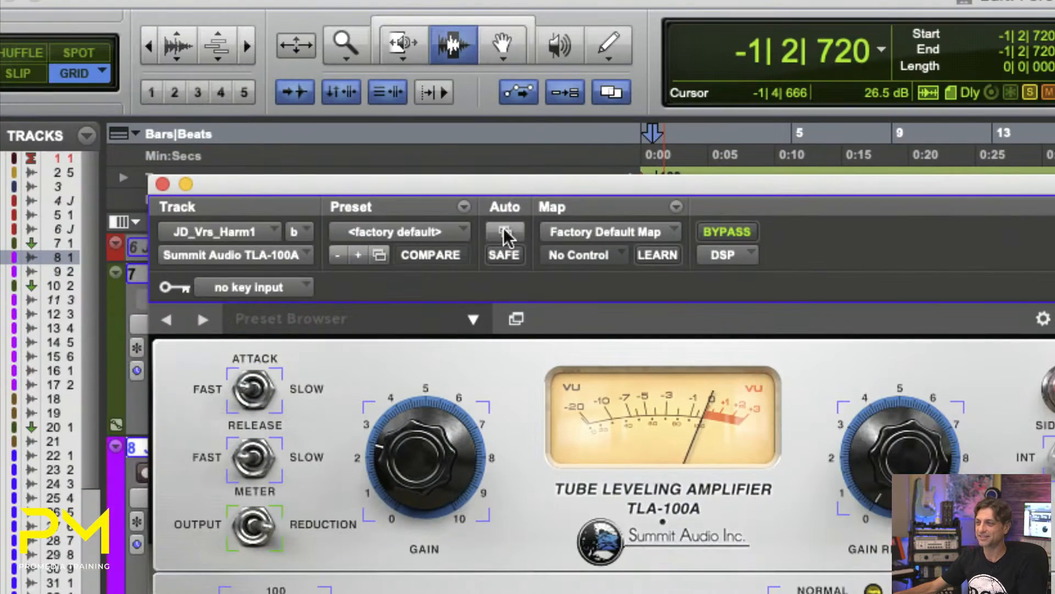
- Review the TLA-100A's automation-enabled parameters, cancel the dialog, and disable automation for all of the plug-in's parameters
left_click(504, 232)
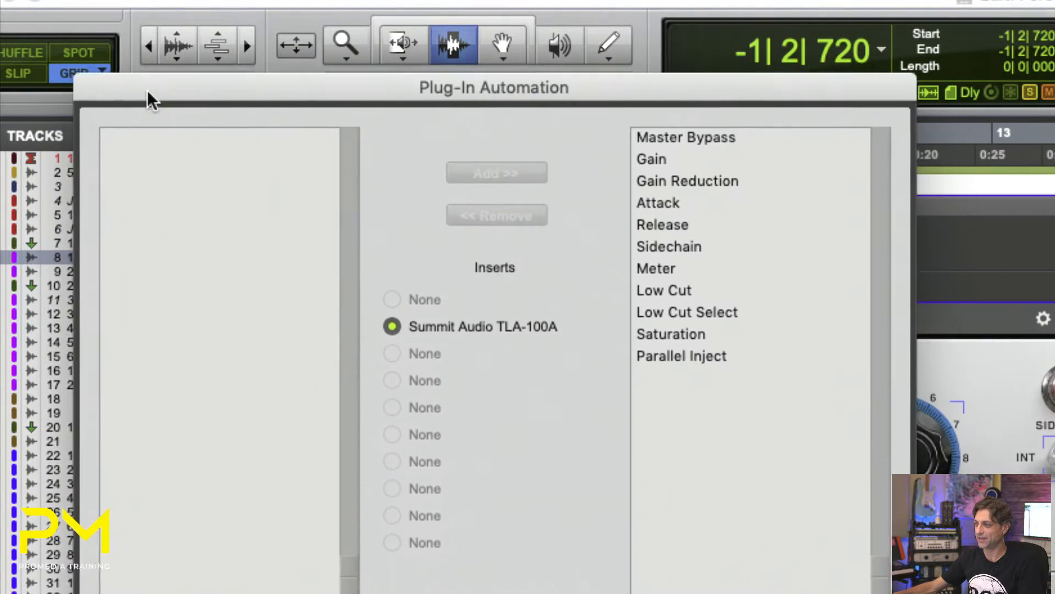
left_click_drag(146, 90, 137, 82)
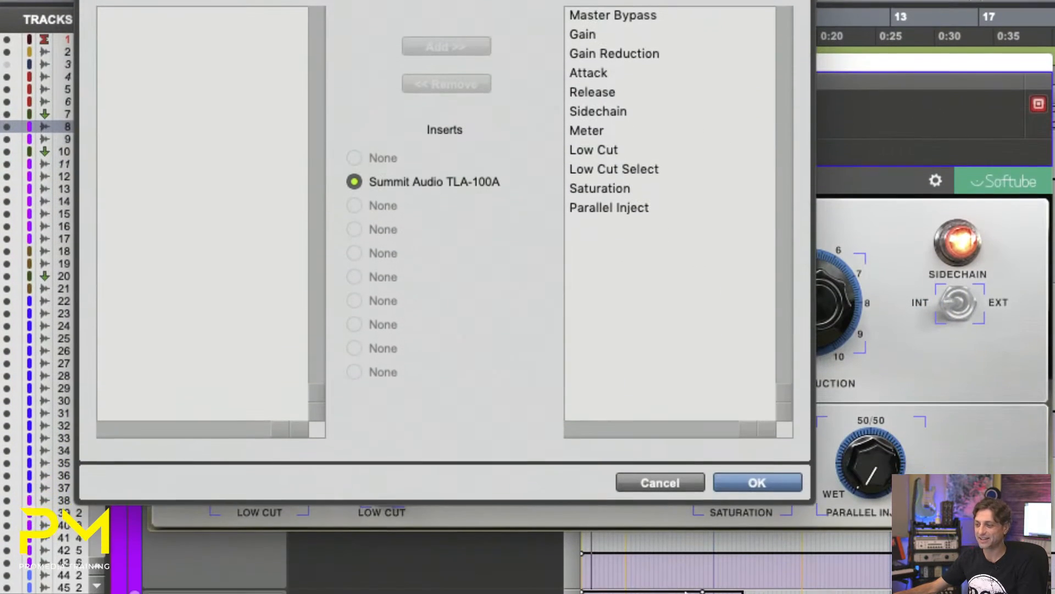
left_click(650, 481)
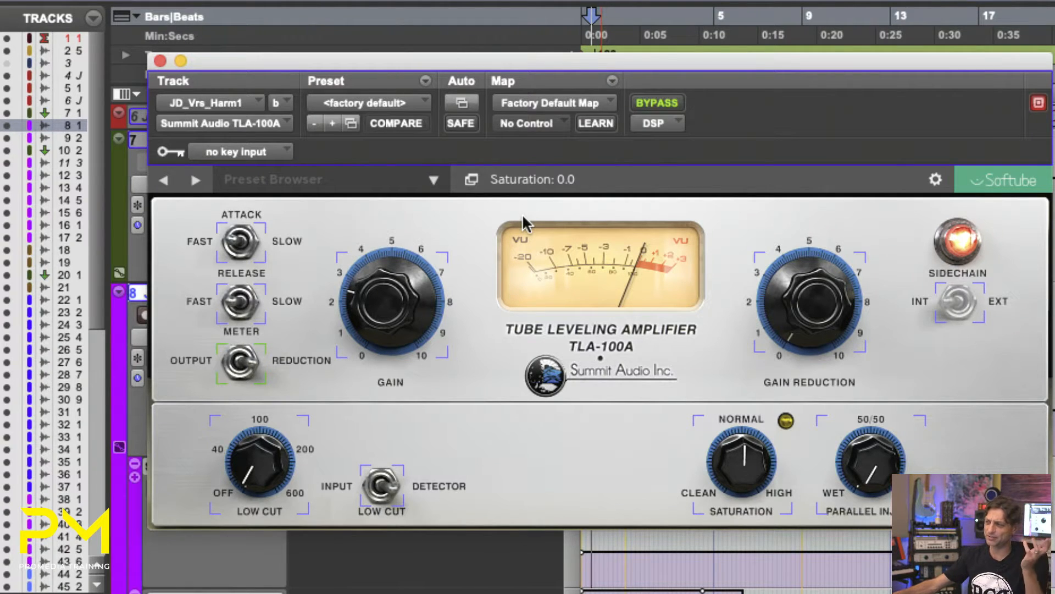
left_click(462, 104, "ctrl+alt+super")
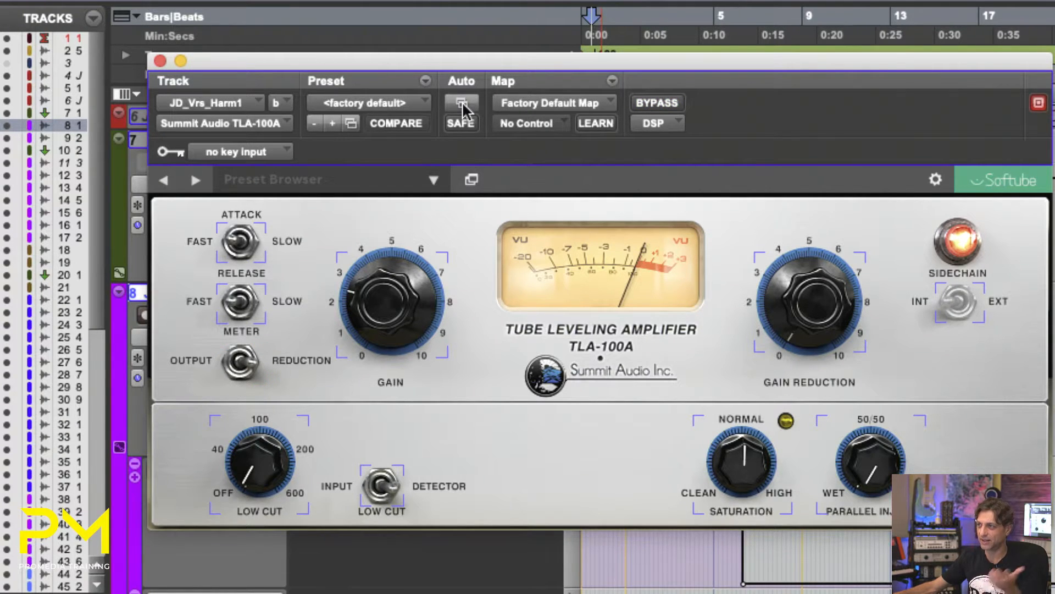
left_click(462, 105)
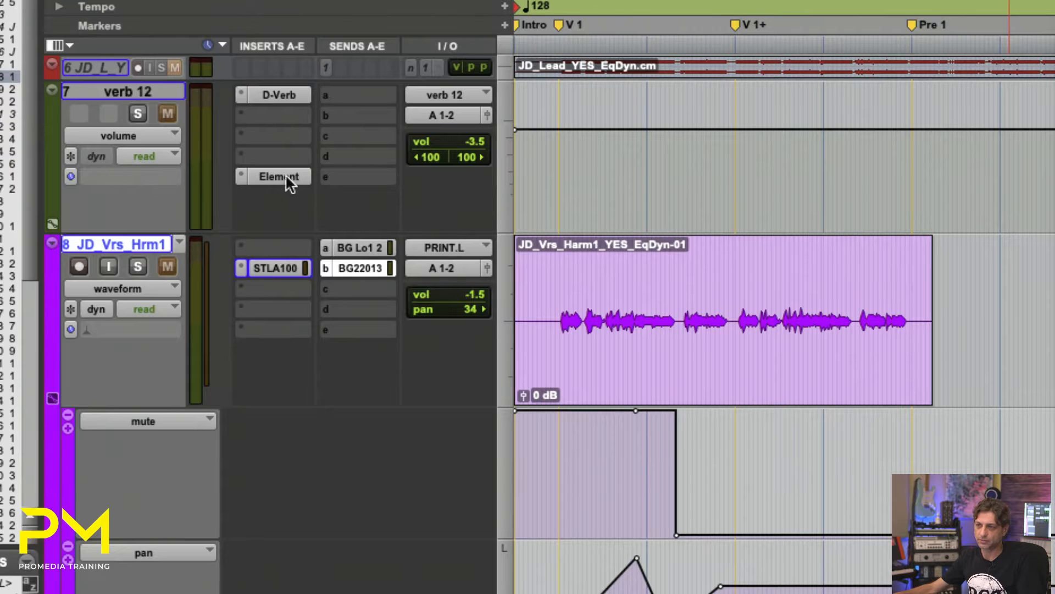
- Open the Element plug-in on track verb 12 and check which automation views the track offers
left_click(286, 175)
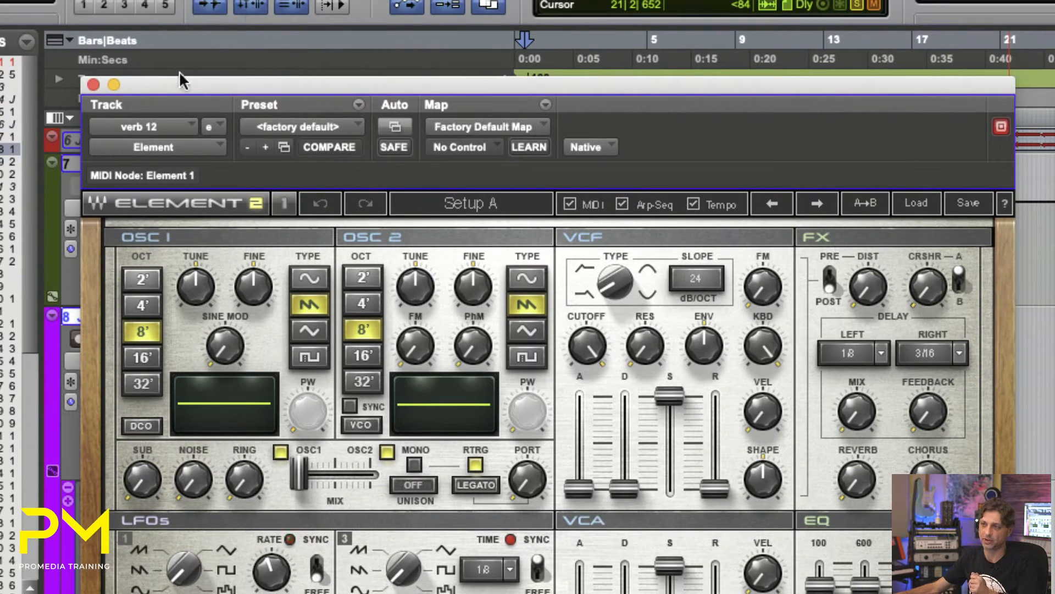
left_click_drag(173, 11, 460, 2)
left_click(94, 203)
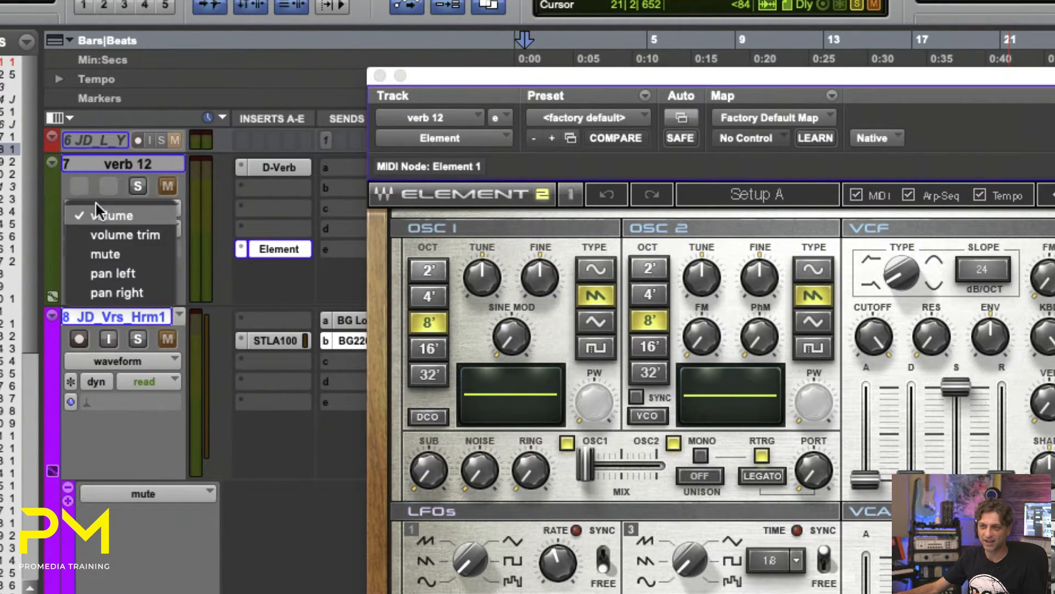
left_click(242, 297)
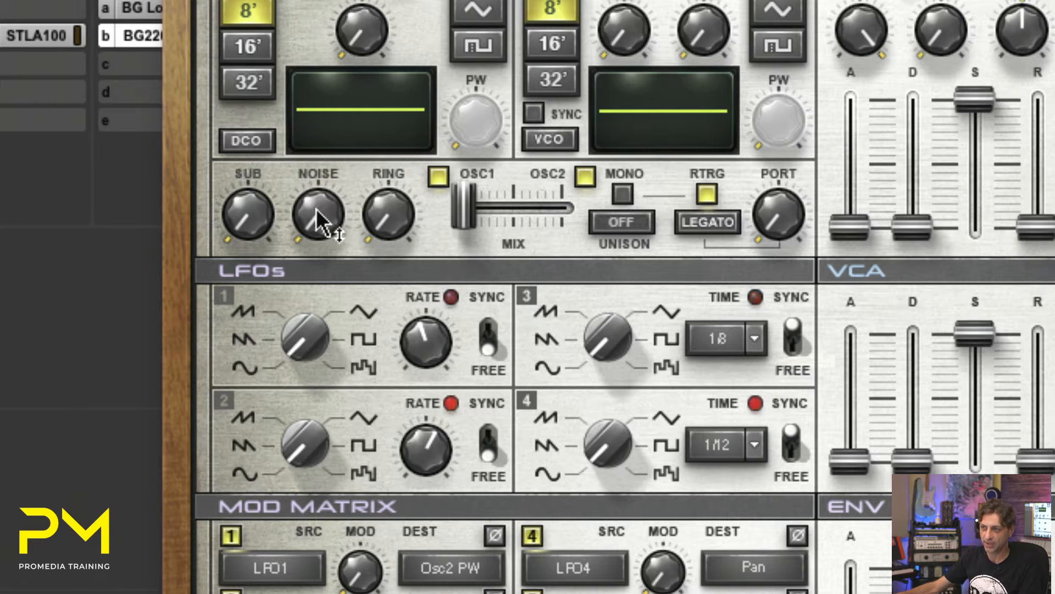
- Set the Element synth's oscillator Noise level to 4.8
left_click_drag(318, 220, 318, 196)
left_click_drag(318, 330, 318, 347)
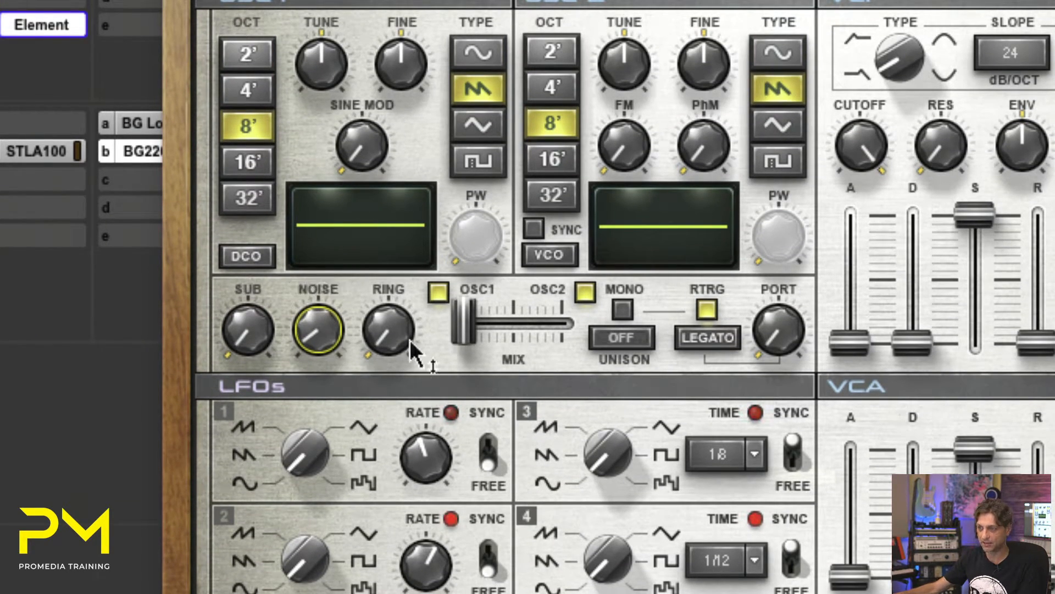
left_click_drag(405, 344, 452, 328)
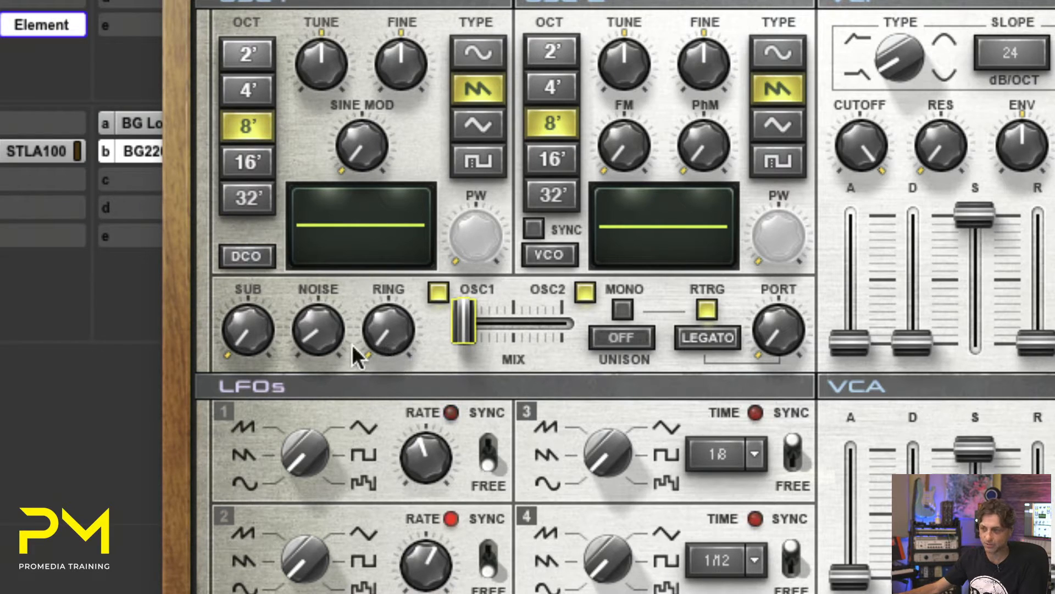
left_click_drag(327, 357, 321, 343)
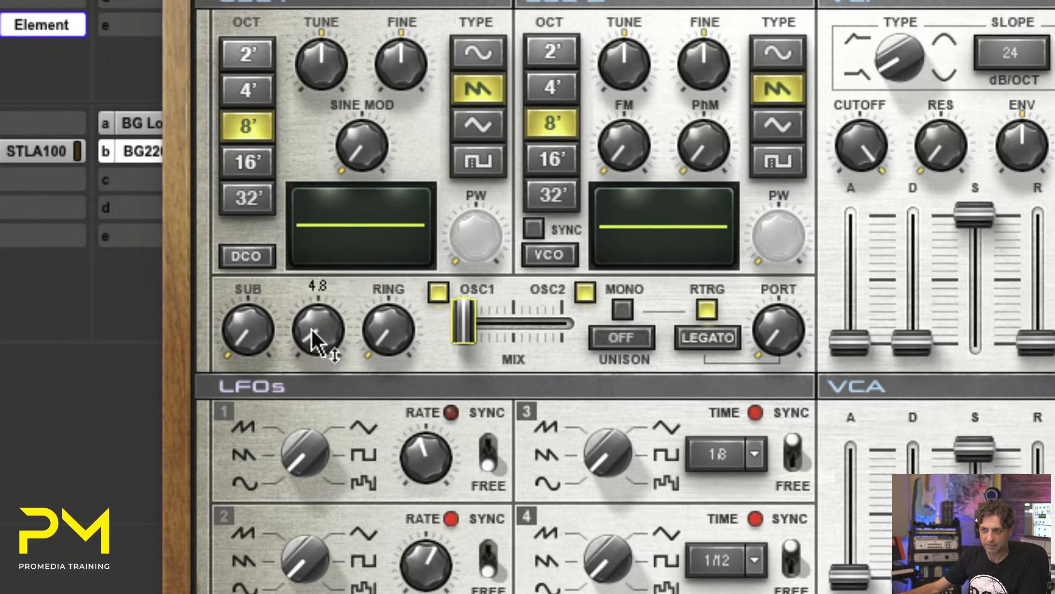
- Enable automation for the Element's Osc Noise and Ring parameters directly from their controls
right_click(316, 334)
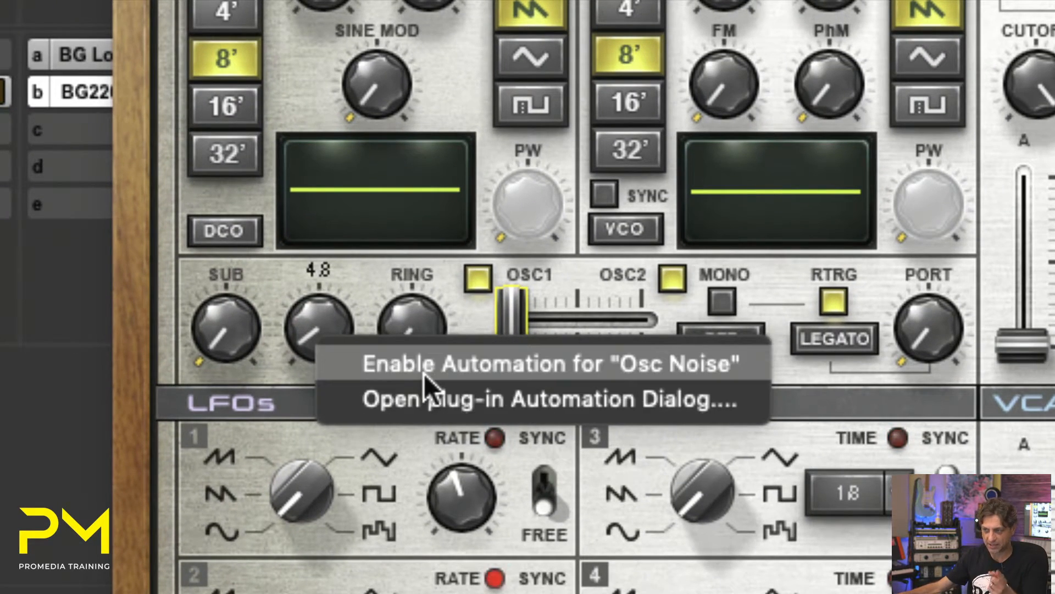
left_click(641, 368)
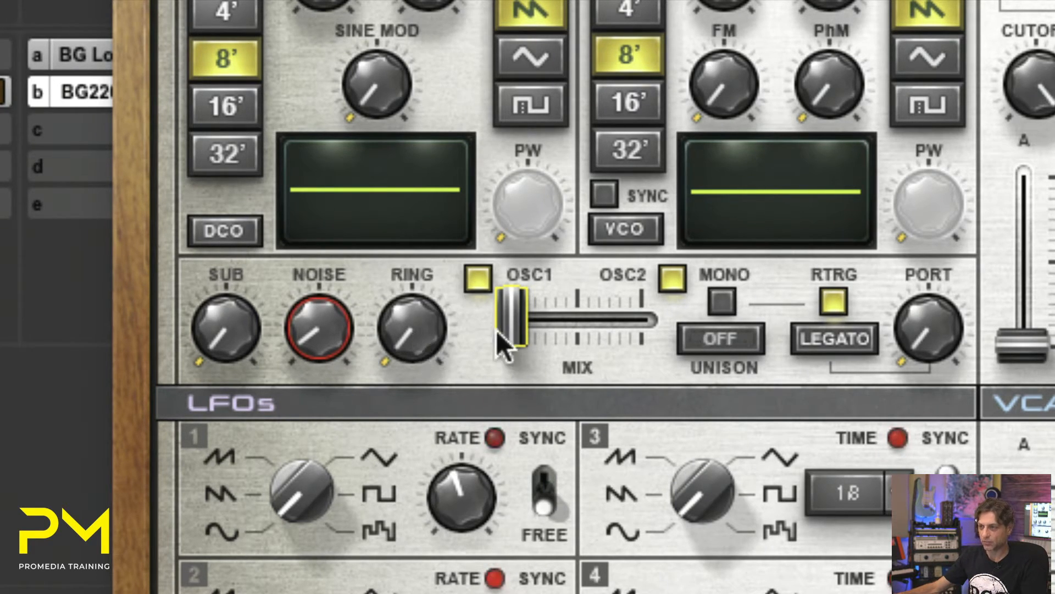
mouse_move(425, 342)
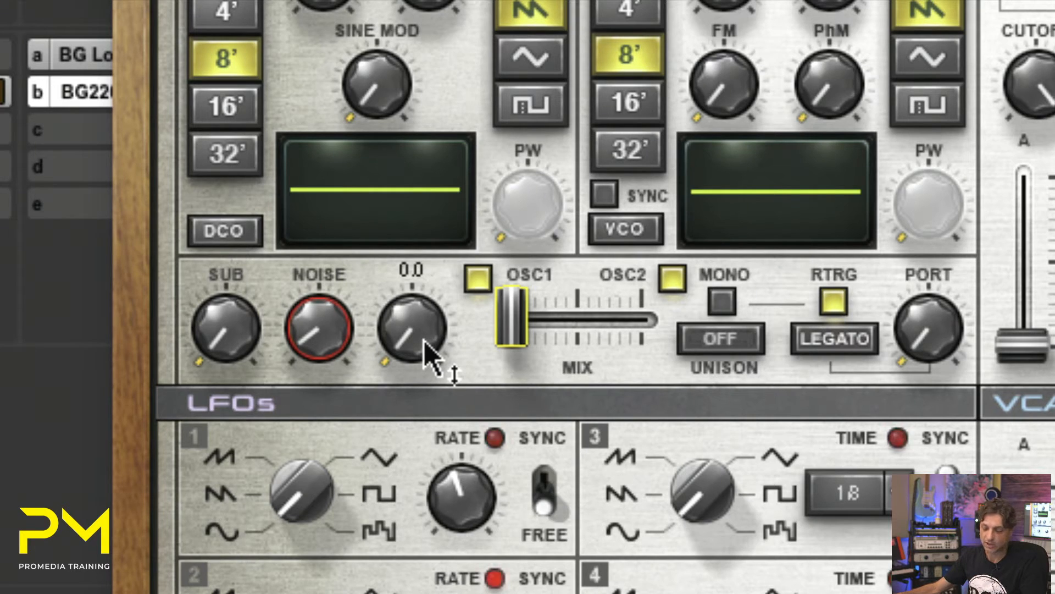
right_click(414, 339)
left_click(529, 361)
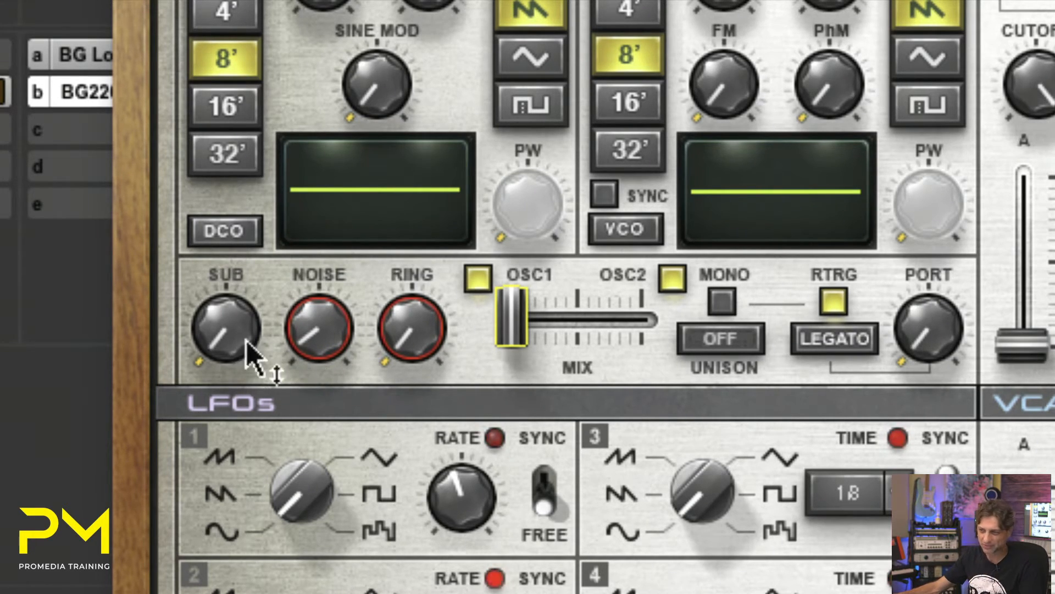
- Enable automation for the Element's Osc Mix slider and Port knob directly from their controls
right_click(516, 326)
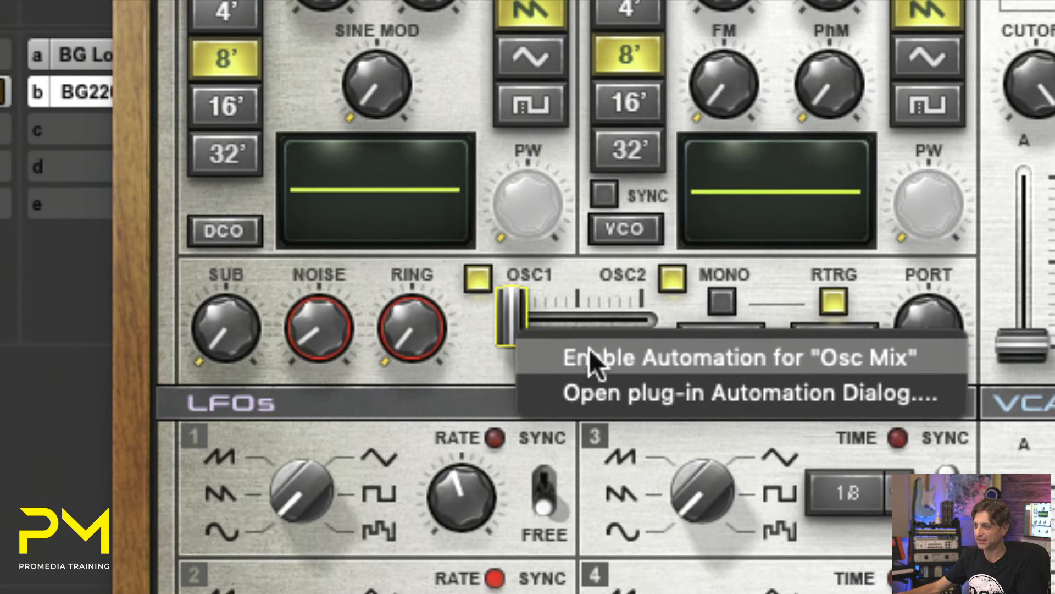
left_click(602, 354)
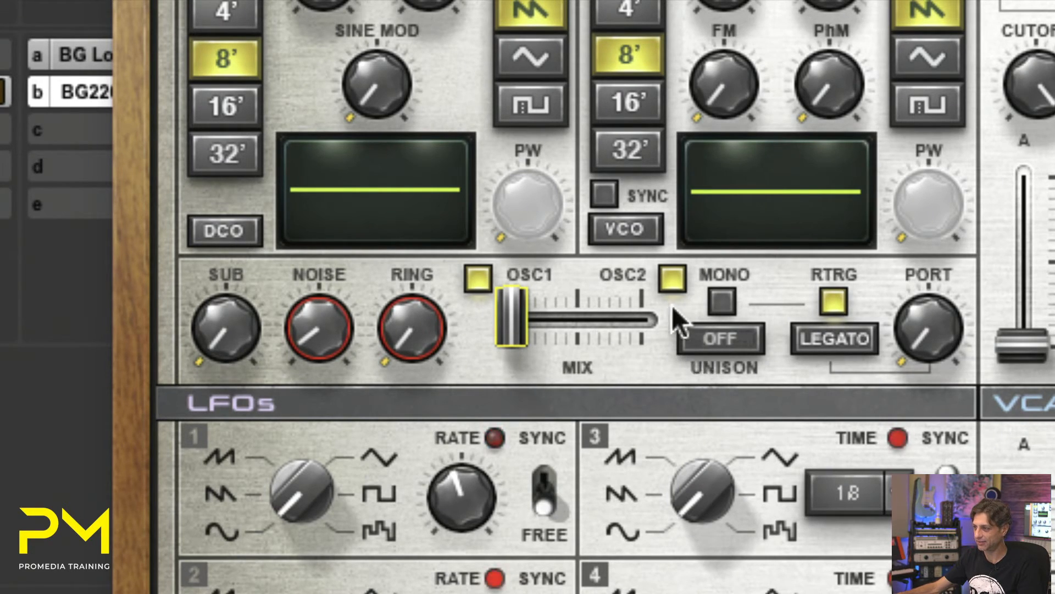
right_click(923, 344)
left_click(957, 356)
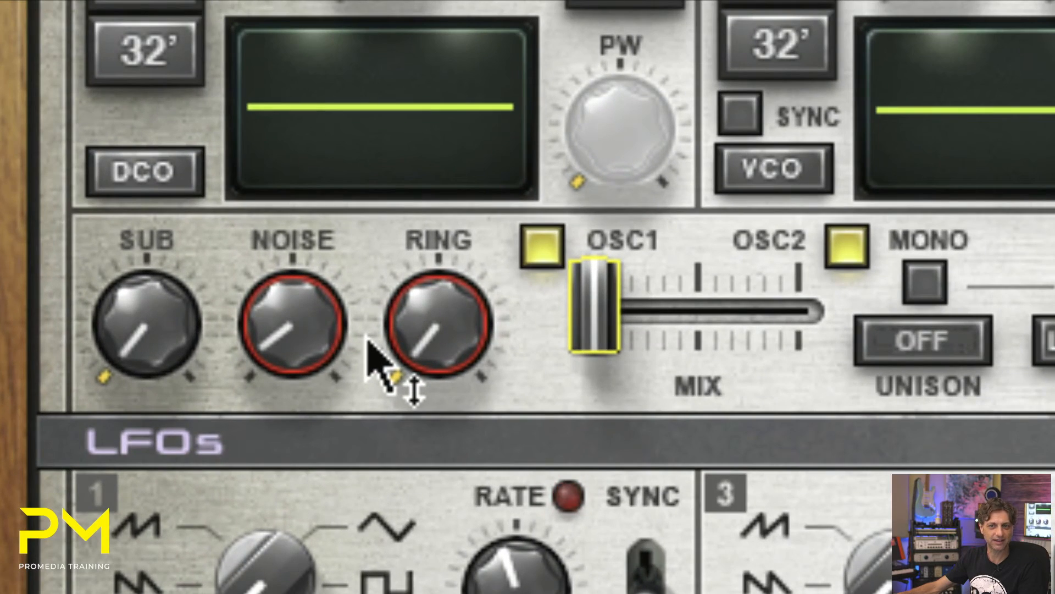
- Disable automation for the Element's Osc Noise parameter directly from its Noise knob
mouse_move(367, 337)
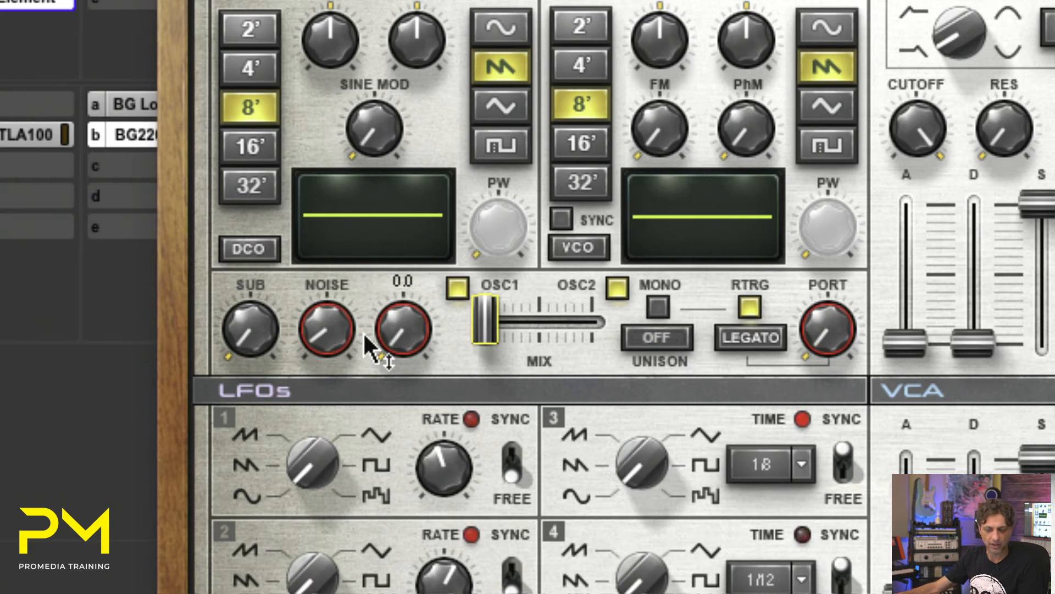
right_click(330, 331)
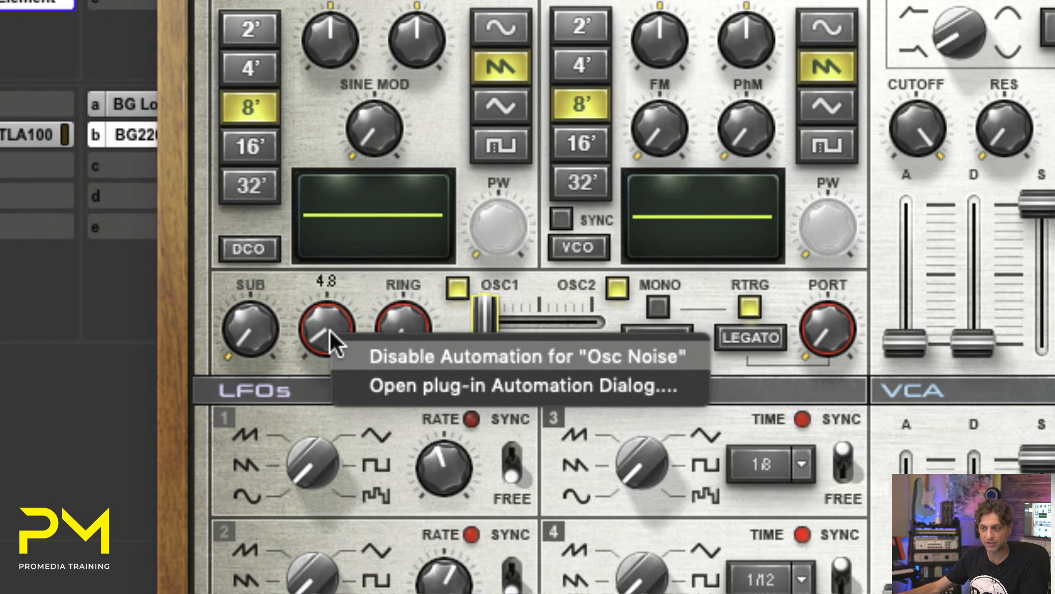
left_click(367, 349)
right_click(360, 347)
left_click(384, 357)
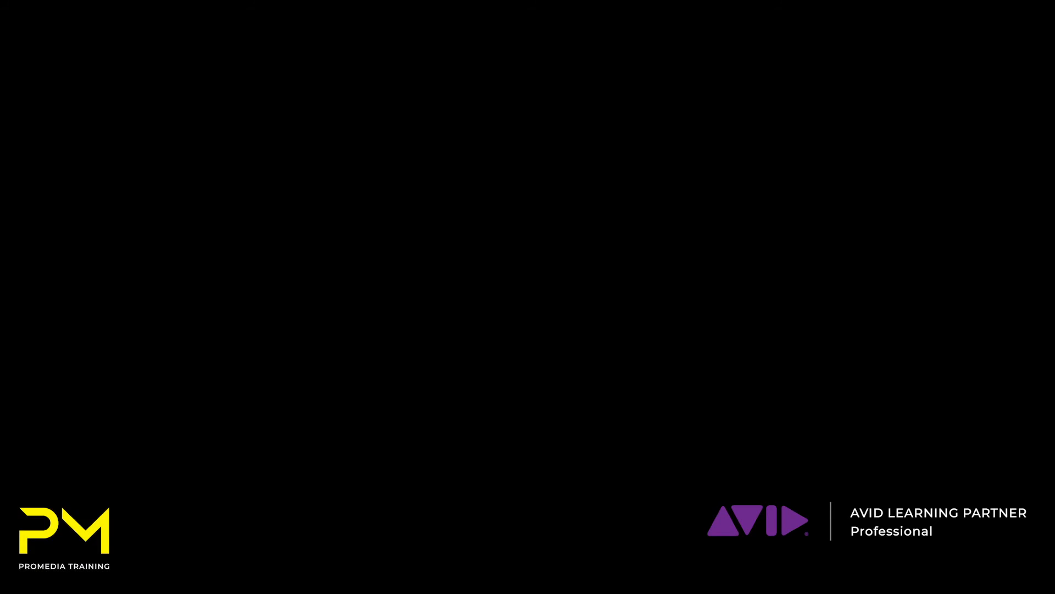